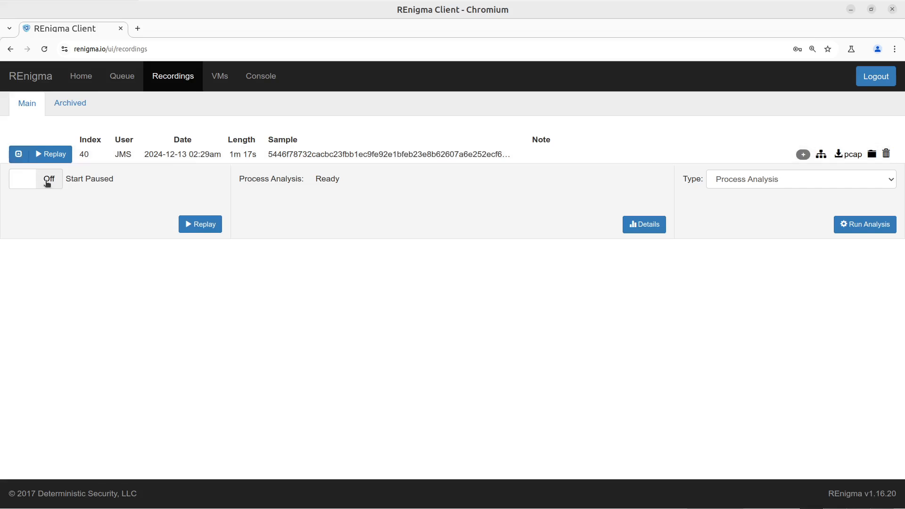
- Replay recording 40 with the Start Paused option turned on
left_click(47, 182)
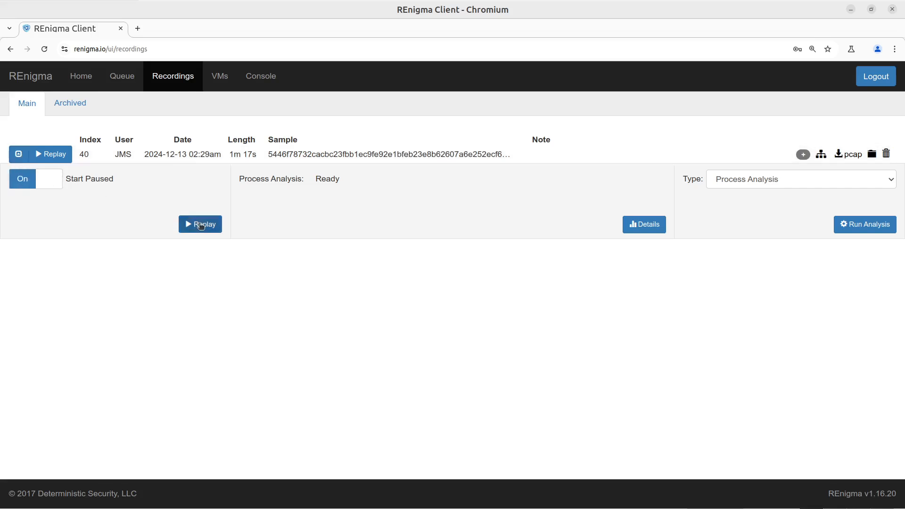
left_click(200, 225)
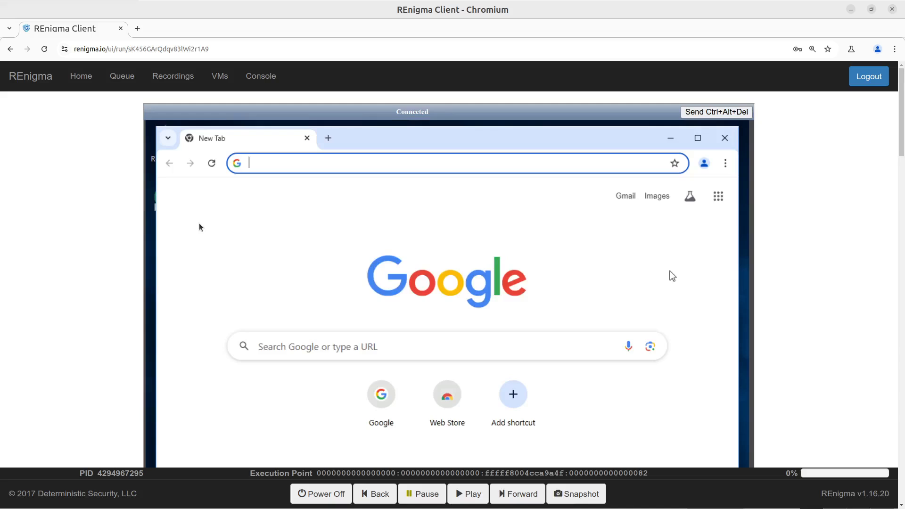
scroll(199, 224, "down", 15)
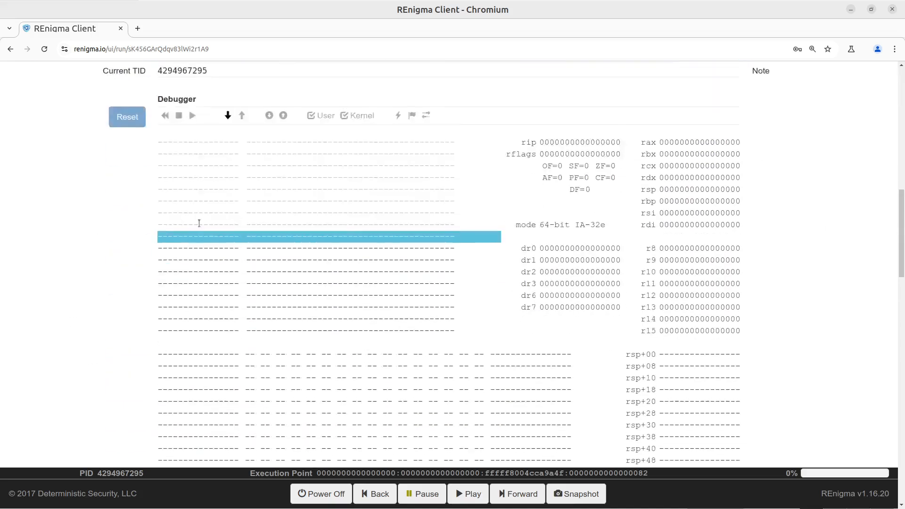
scroll(199, 223, "down", 3)
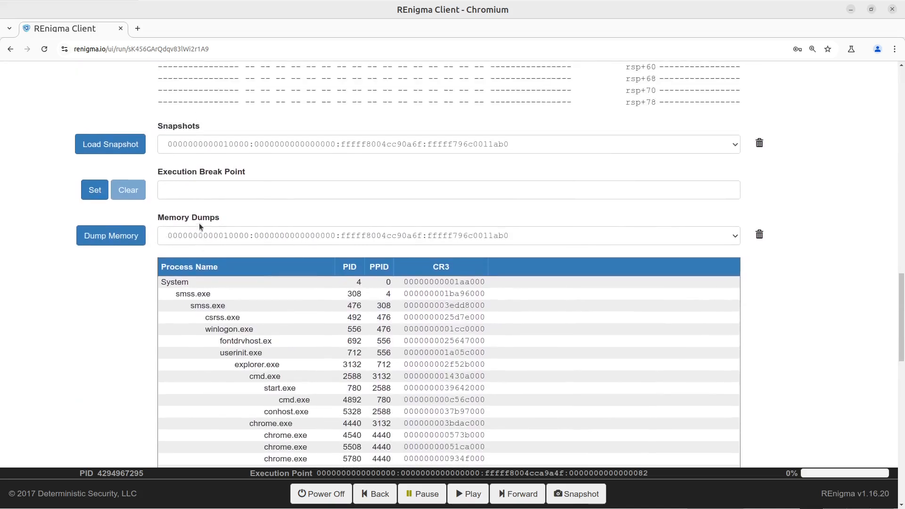
scroll(199, 225, "down", 1)
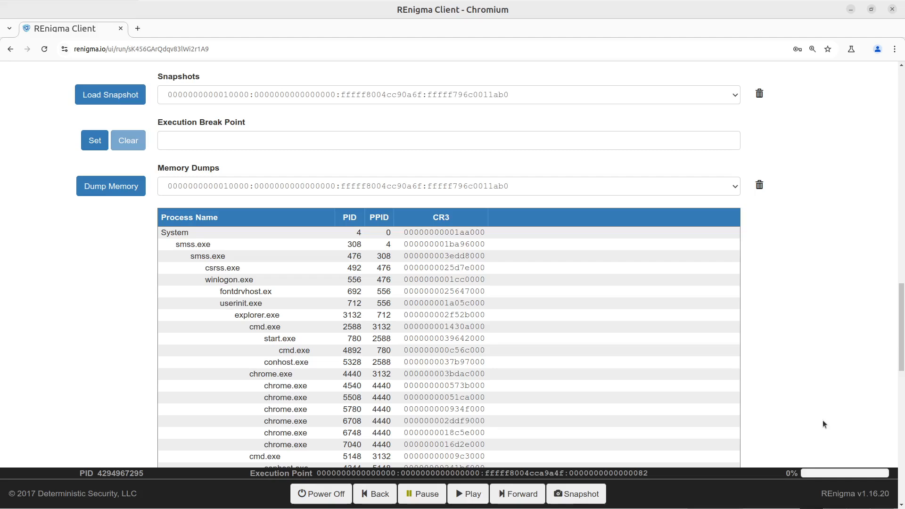
left_click(514, 95)
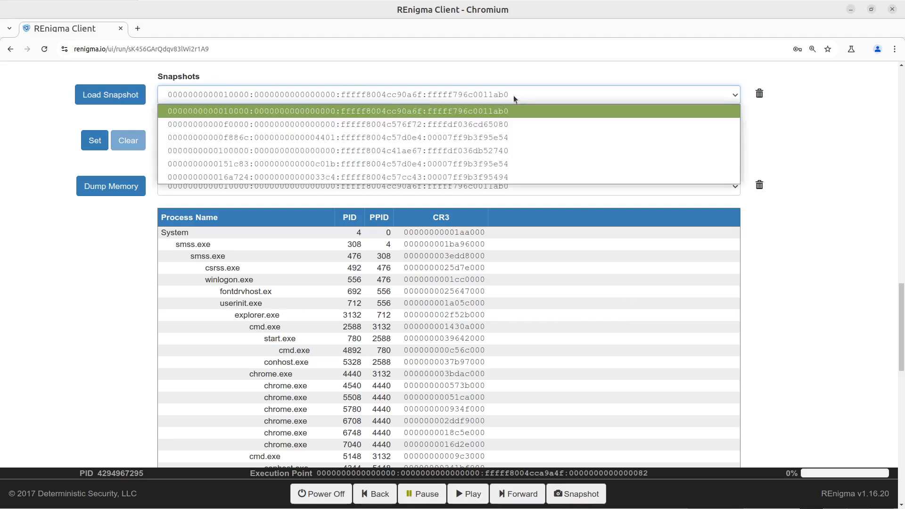
left_click(500, 137)
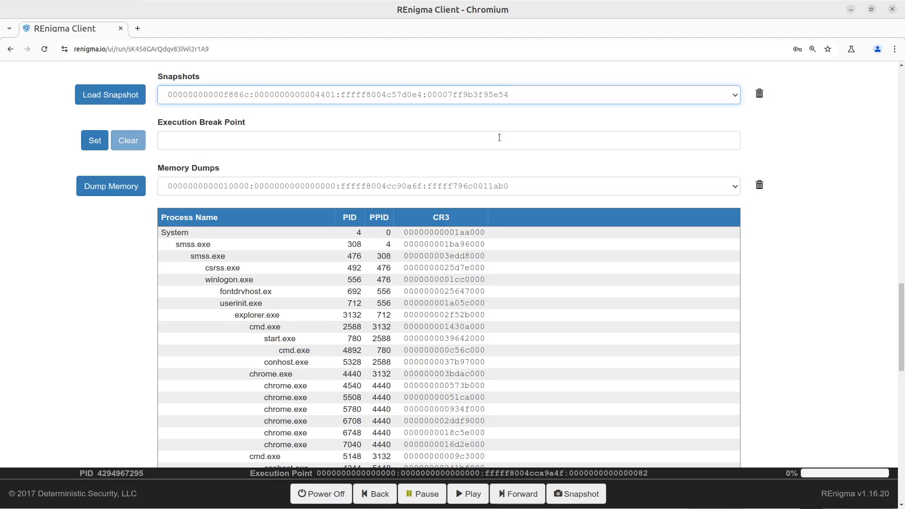
left_click(115, 91)
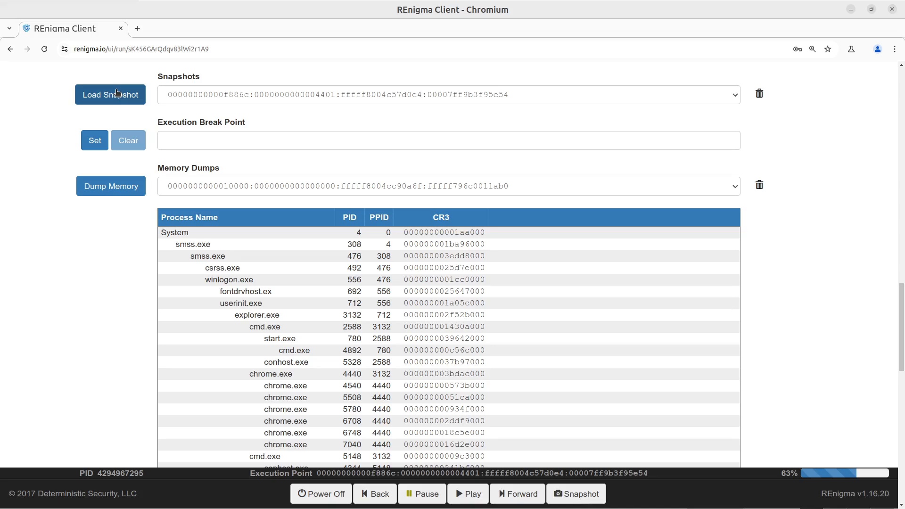
- Dump the memory at the loaded snapshot's execution point and look through the resulting process tree
left_click(99, 187)
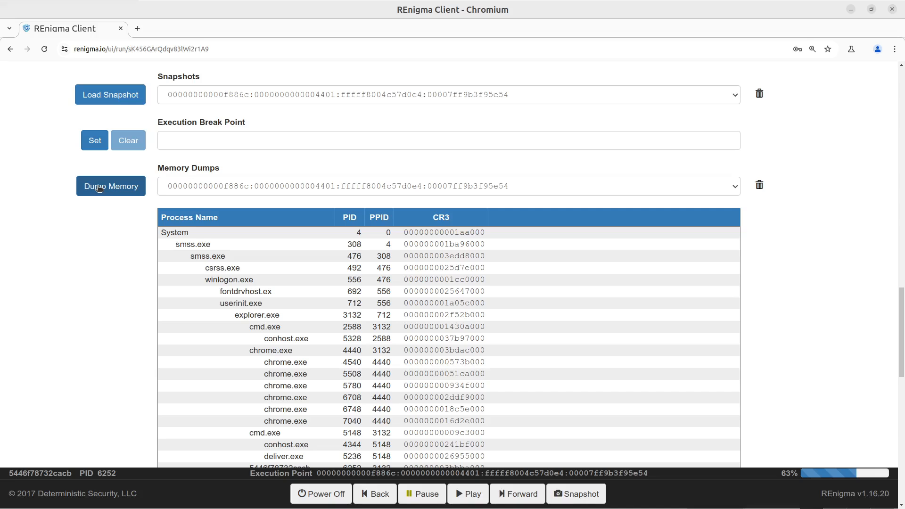
left_click(203, 244)
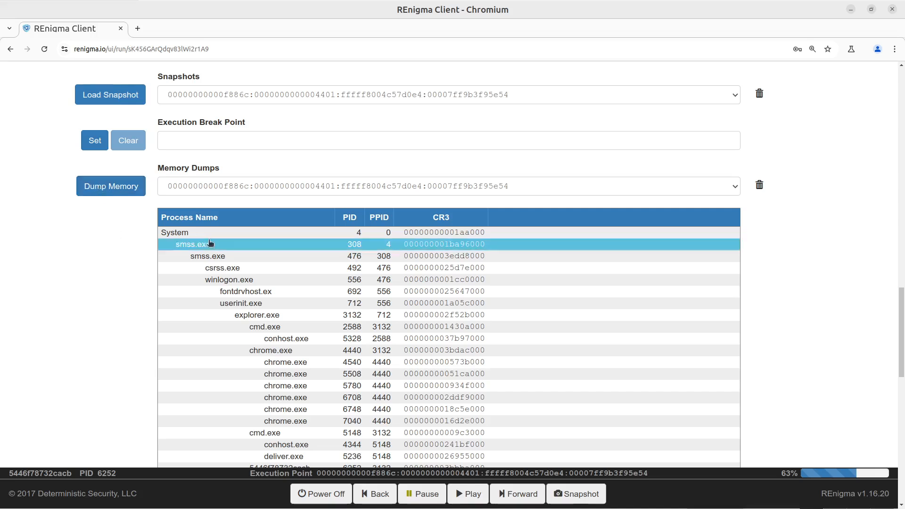
scroll(210, 243, "down", 5)
scroll(210, 243, "down", 6)
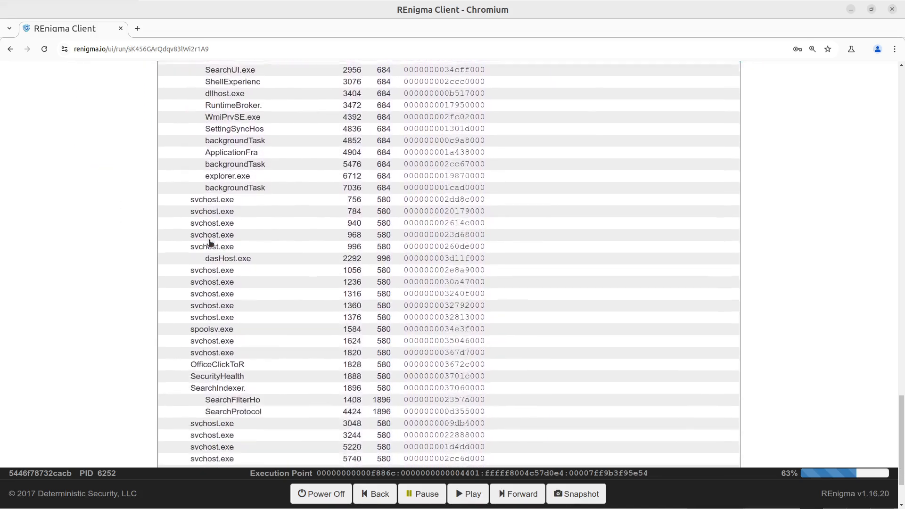
scroll(210, 243, "up", 9)
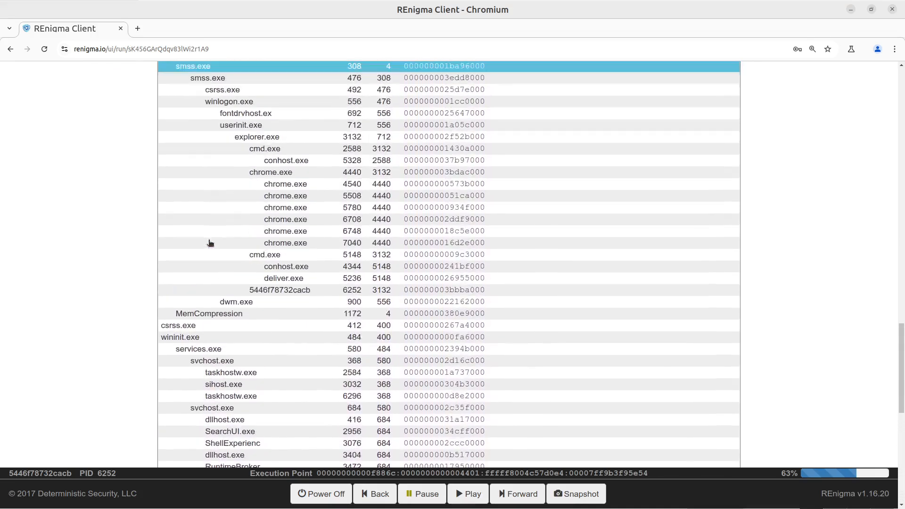
left_click(210, 243)
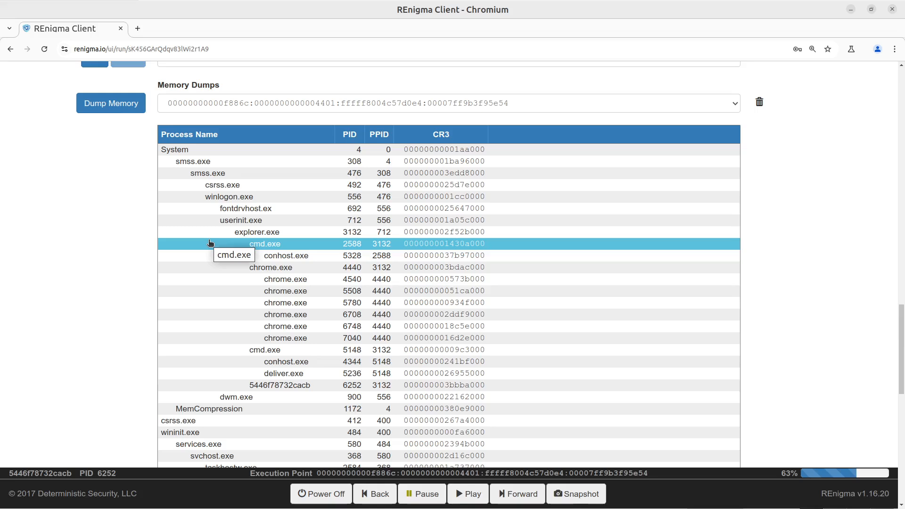
scroll(320, 315, "down", 2)
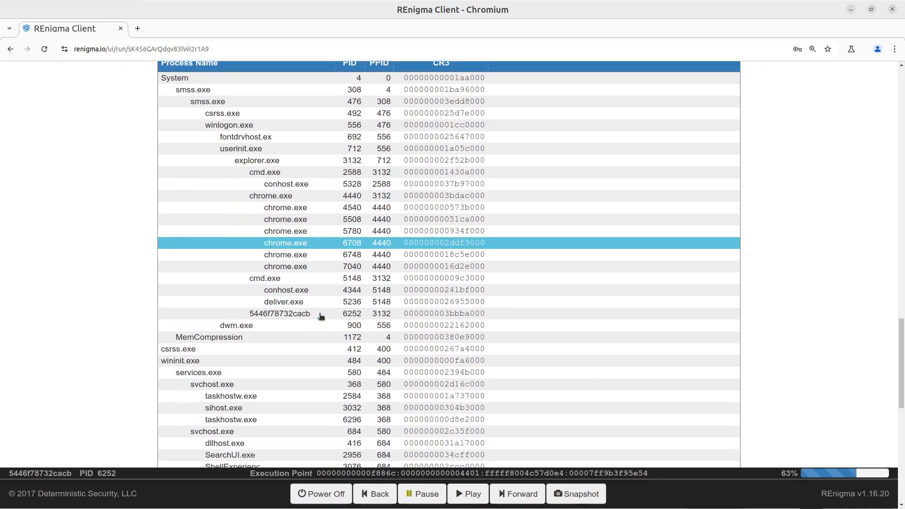
- Expand the sample process 5446f78732cacb in the process tree and open its process map
left_click(314, 287)
scroll(313, 289, "down", 1)
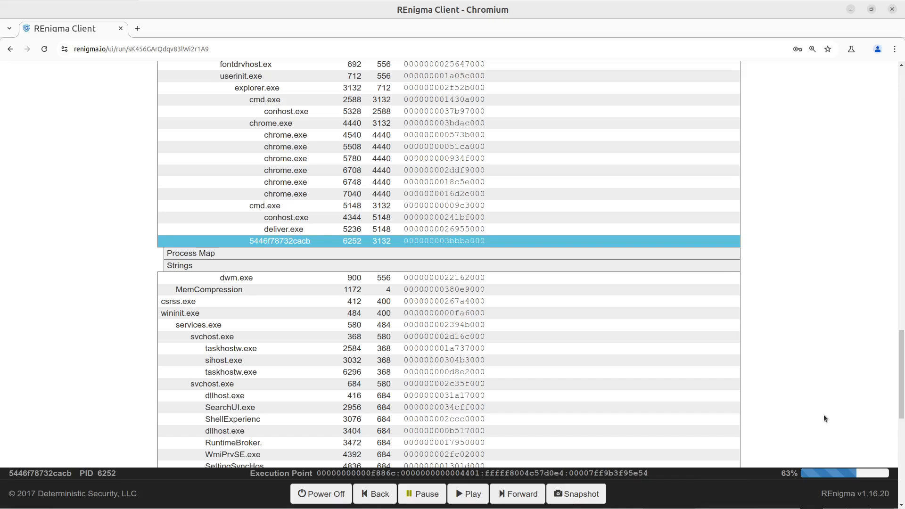
left_click(566, 250)
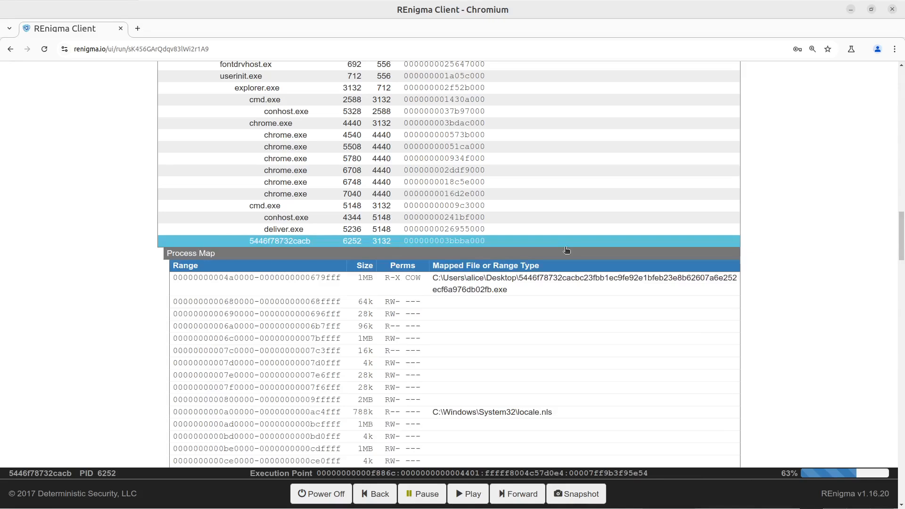
- Examine the memory ranges, permissions and mapped files throughout the sample's process map
scroll(567, 250, "down", 3)
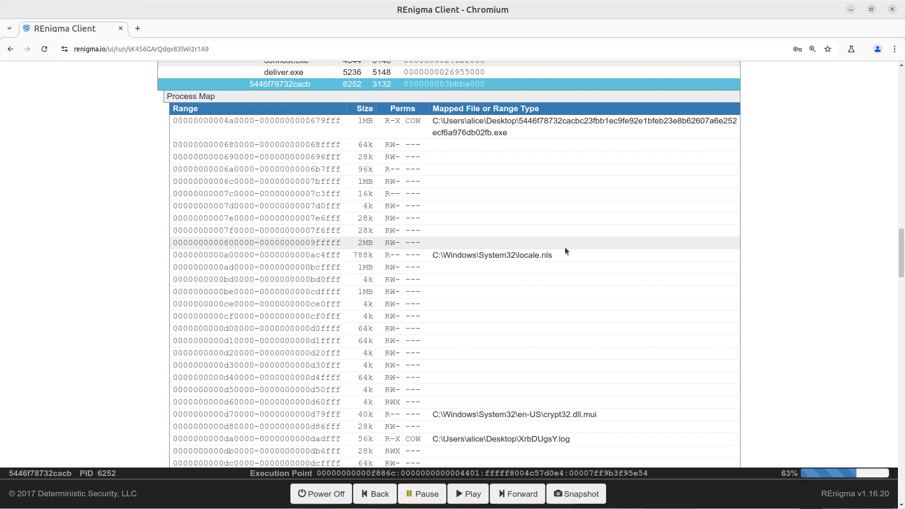
scroll(565, 250, "down", 6)
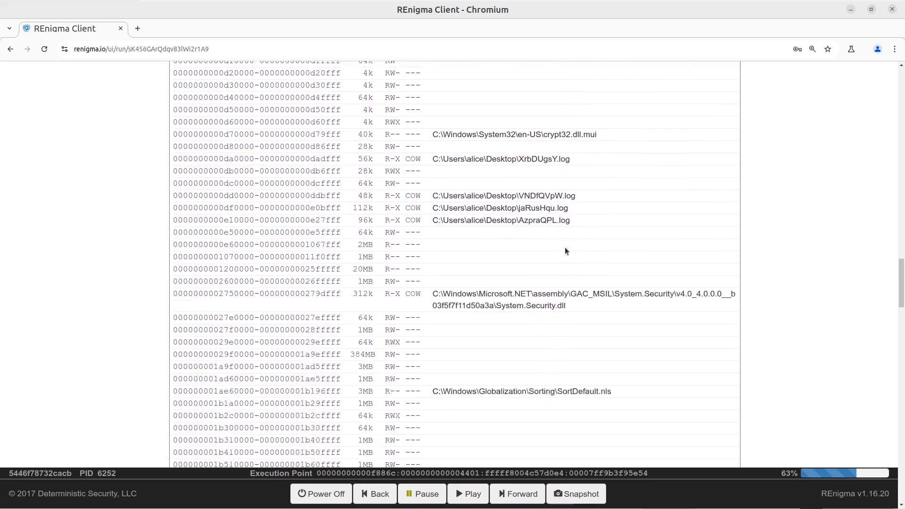
scroll(566, 250, "down", 20)
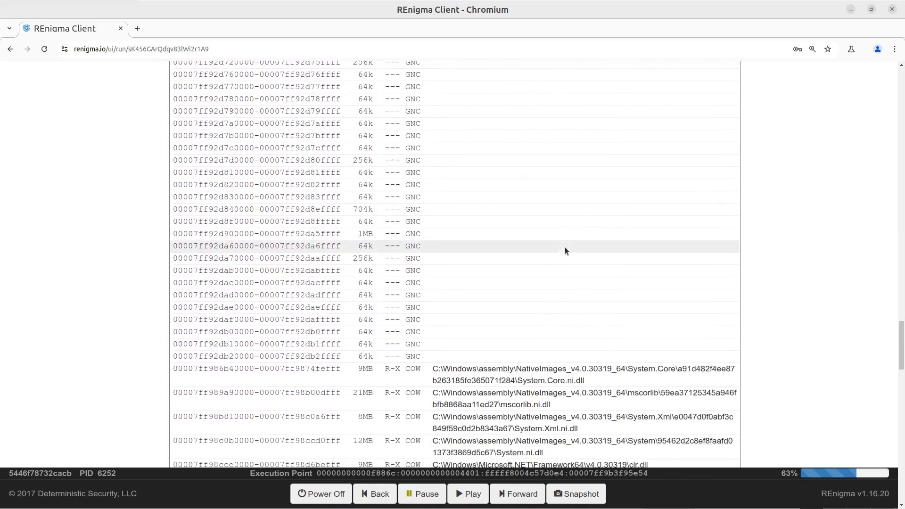
scroll(565, 250, "down", 15)
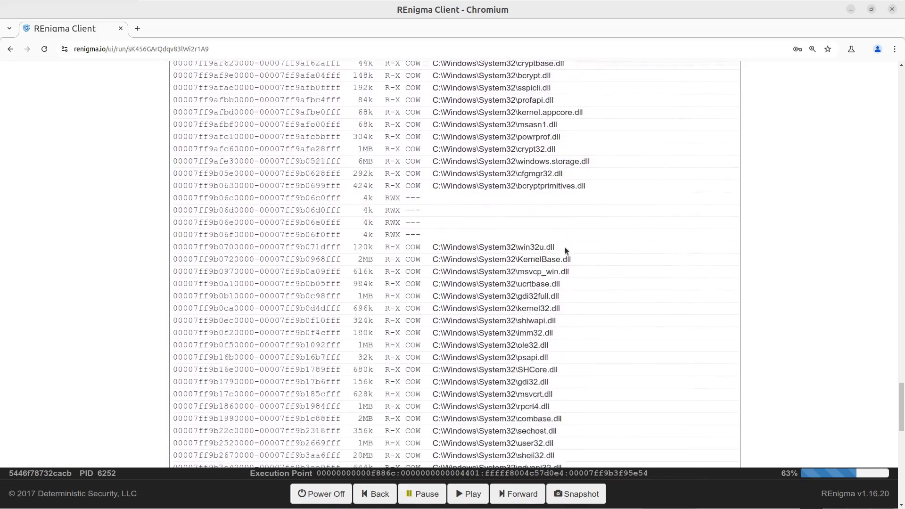
scroll(565, 247, "down", 3)
scroll(565, 247, "up", 10)
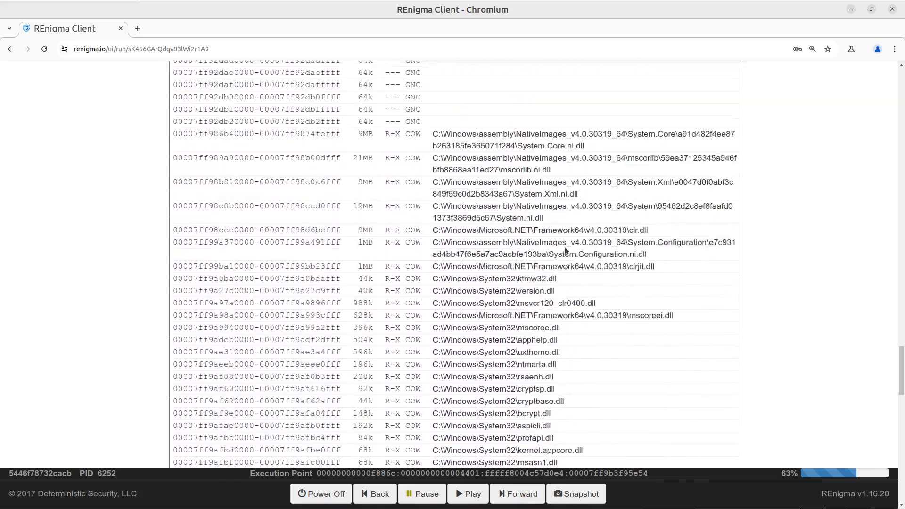
scroll(565, 247, "up", 15)
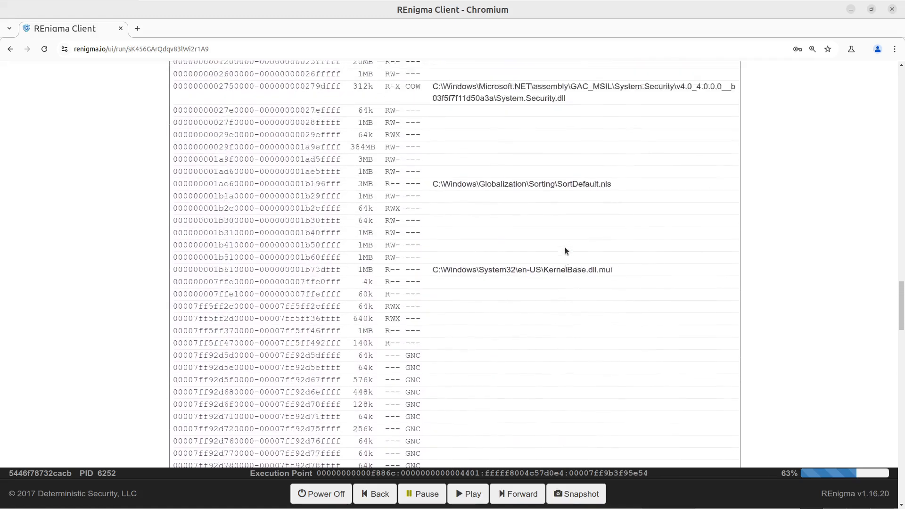
scroll(565, 251, "up", 15)
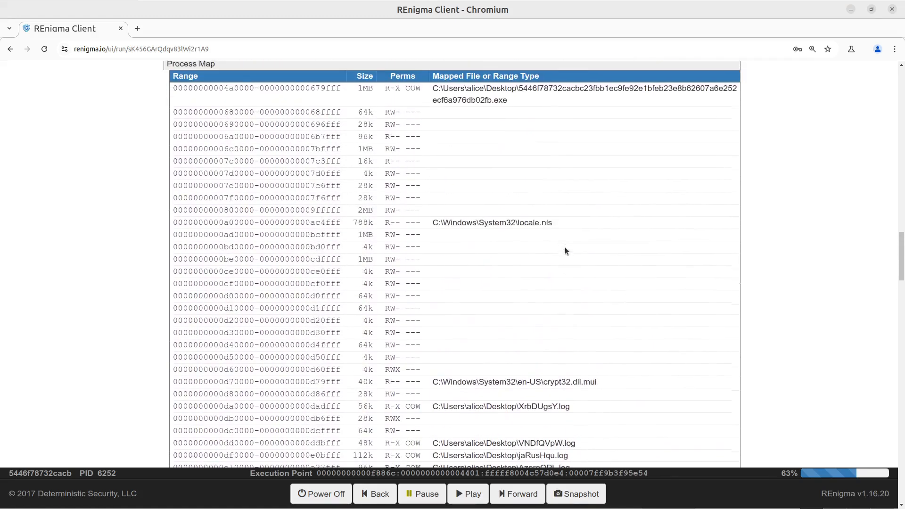
scroll(565, 250, "up", 2)
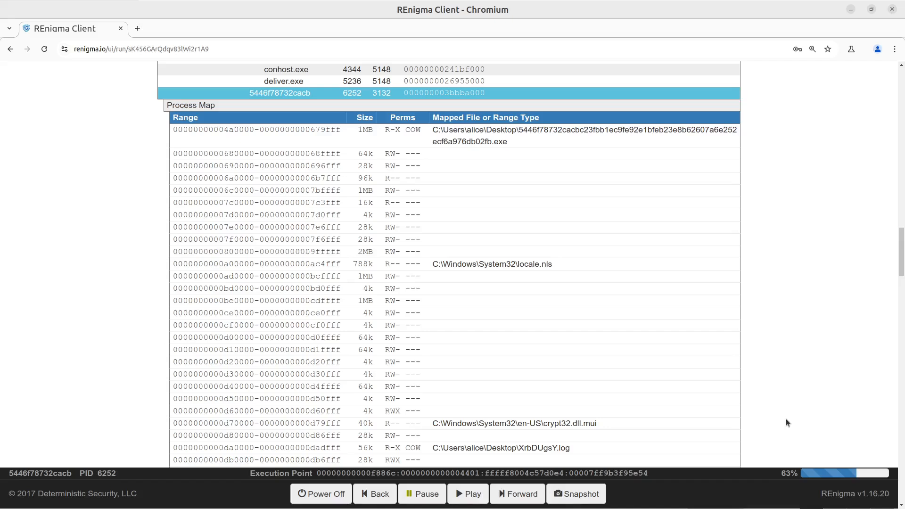
- Collapse the sample's process map, open its extracted strings and look through the list to its end
left_click(441, 105)
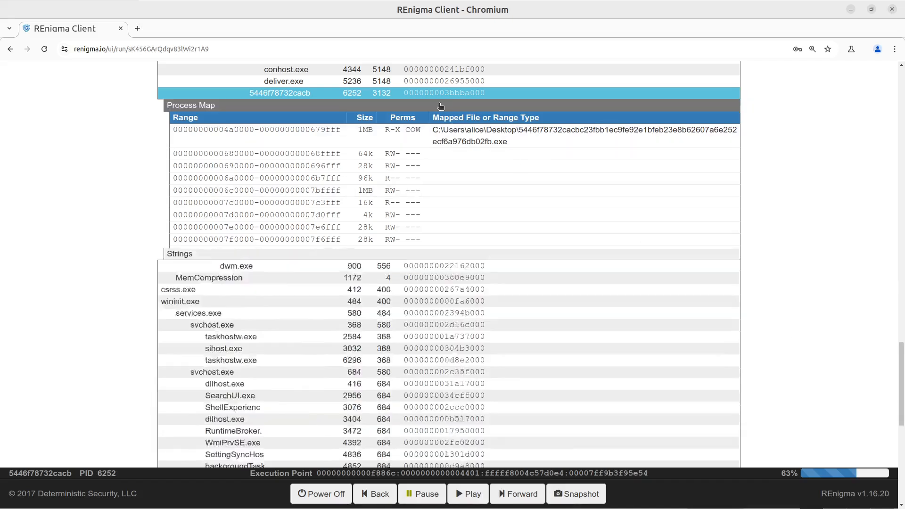
left_click(386, 118)
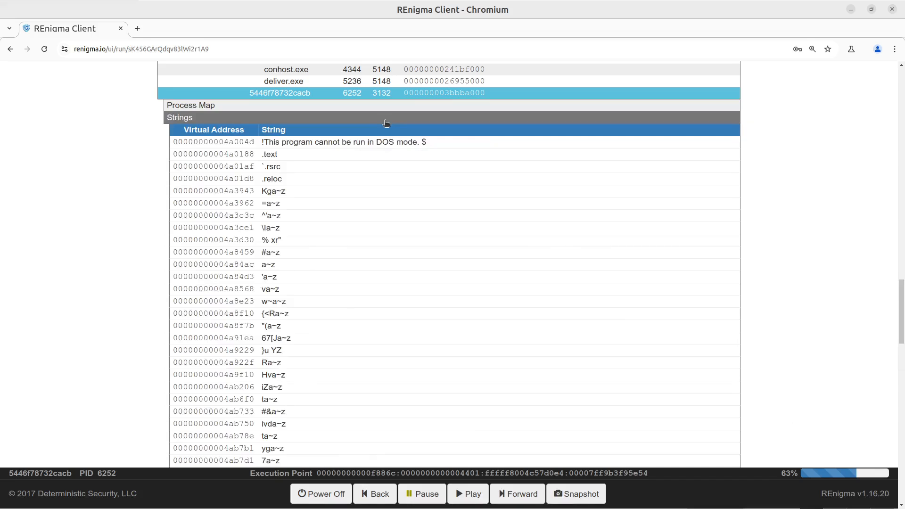
scroll(417, 202, "down", 20)
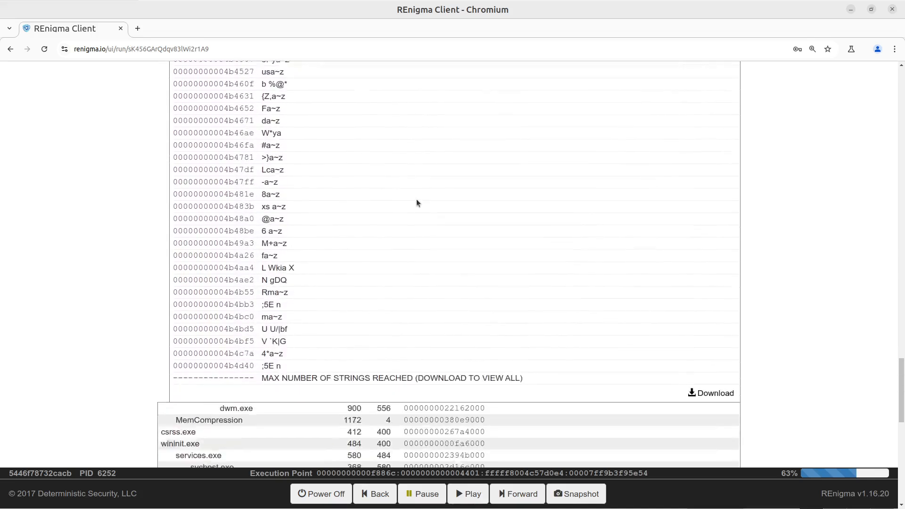
scroll(417, 202, "down", 3)
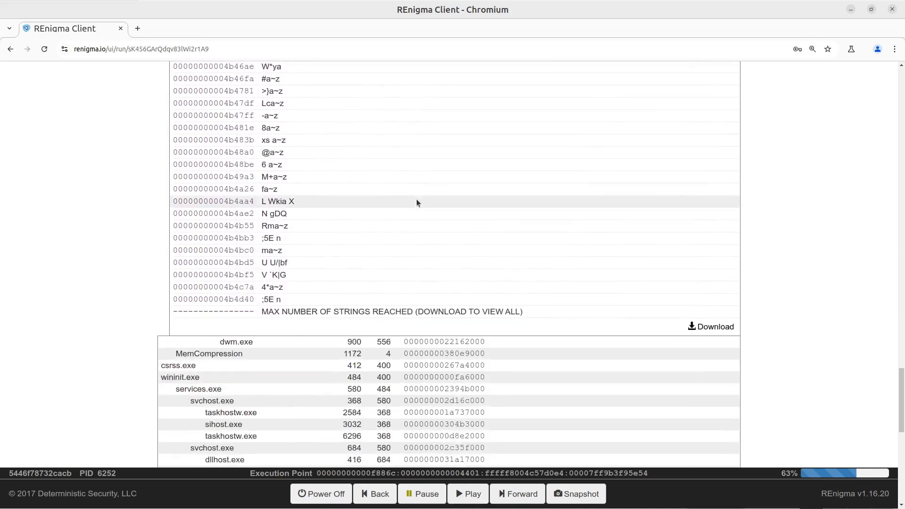